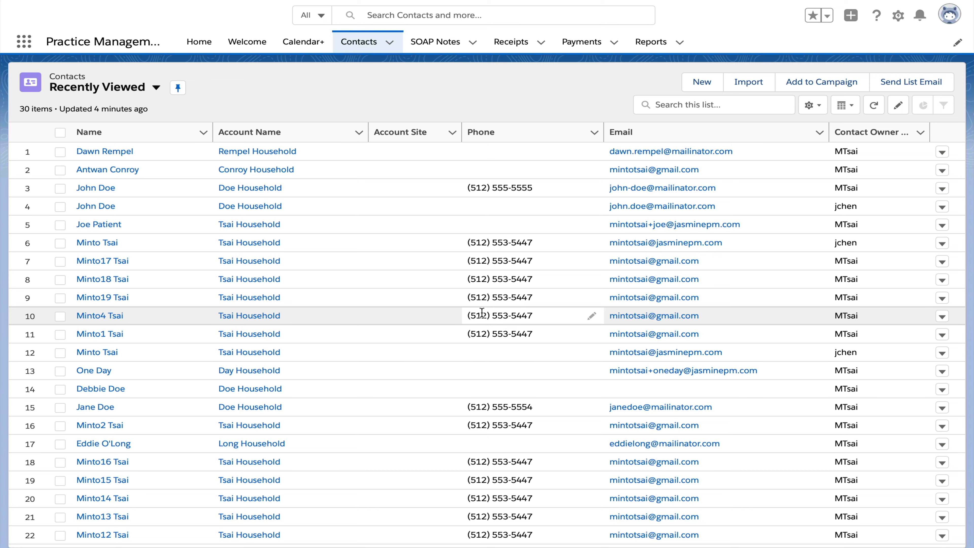
- Open the first contact in the recently viewed list and review its details, including the primary insurance information
click(115, 152)
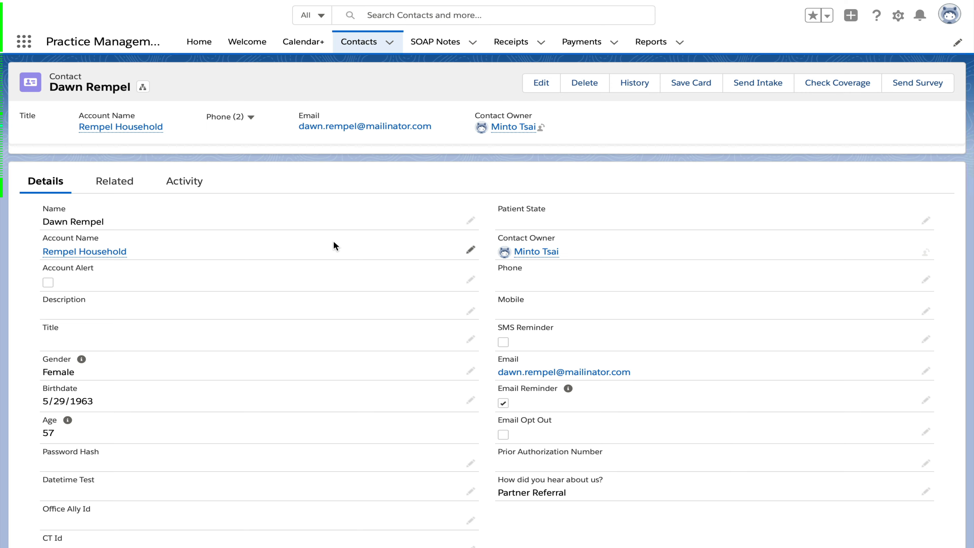
scroll(334, 241, down, 4)
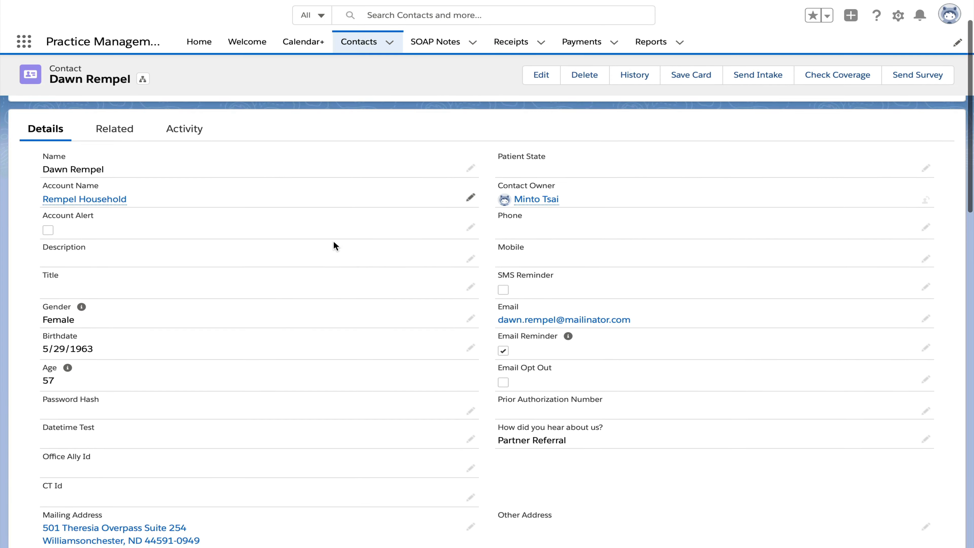
scroll(334, 242, down, 5)
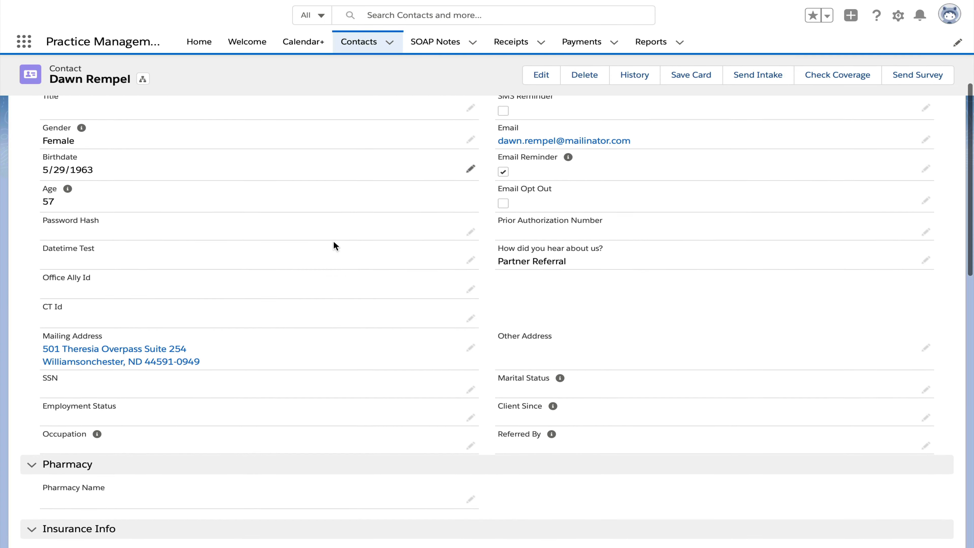
scroll(333, 245, down, 7)
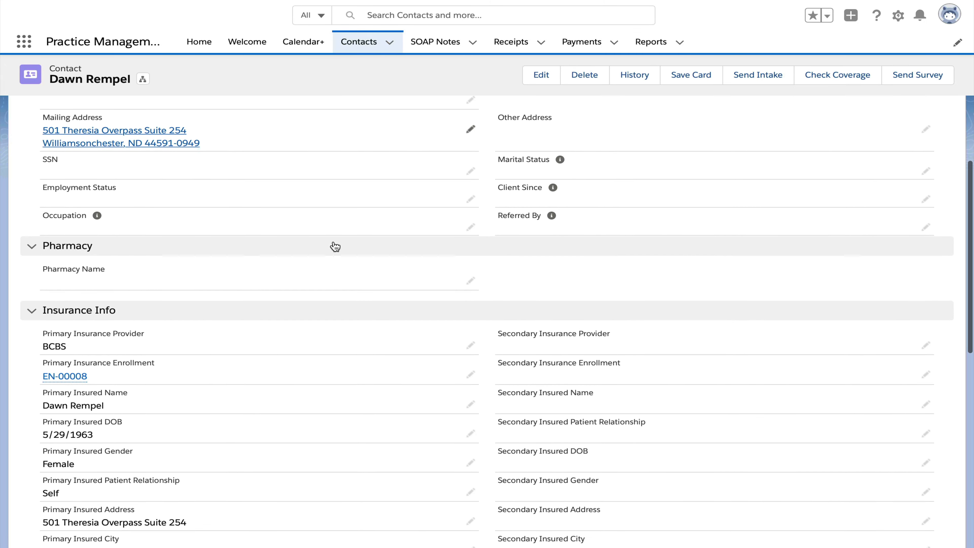
scroll(335, 243, down, 1)
scroll(335, 242, up, 1)
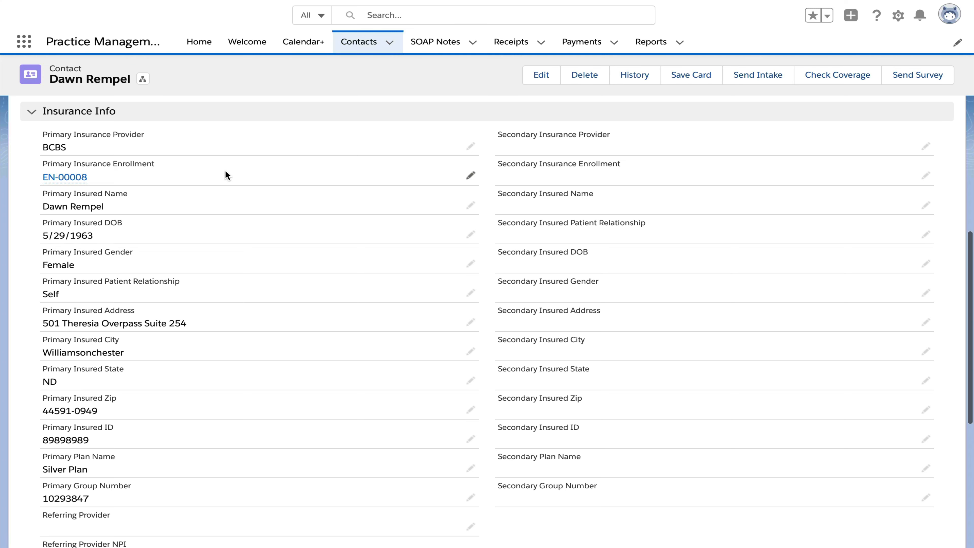
scroll(225, 171, up, 6)
scroll(225, 170, up, 10)
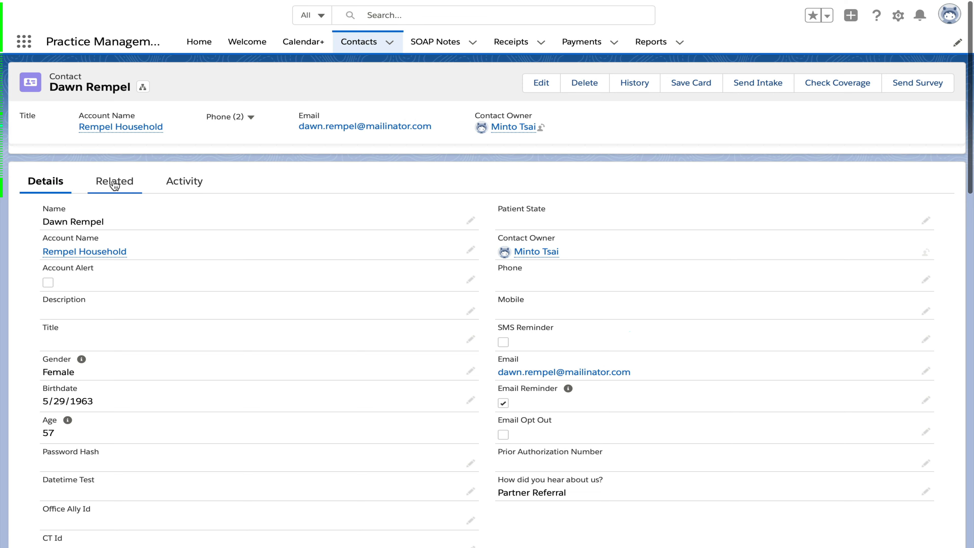
- Create a new receipt from the contact's related records
click(114, 183)
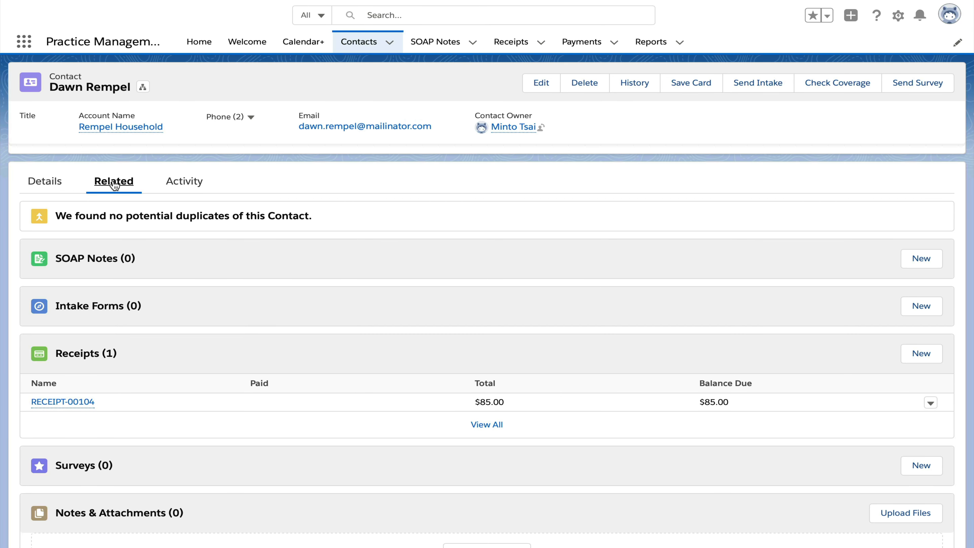
scroll(312, 285, down, 2)
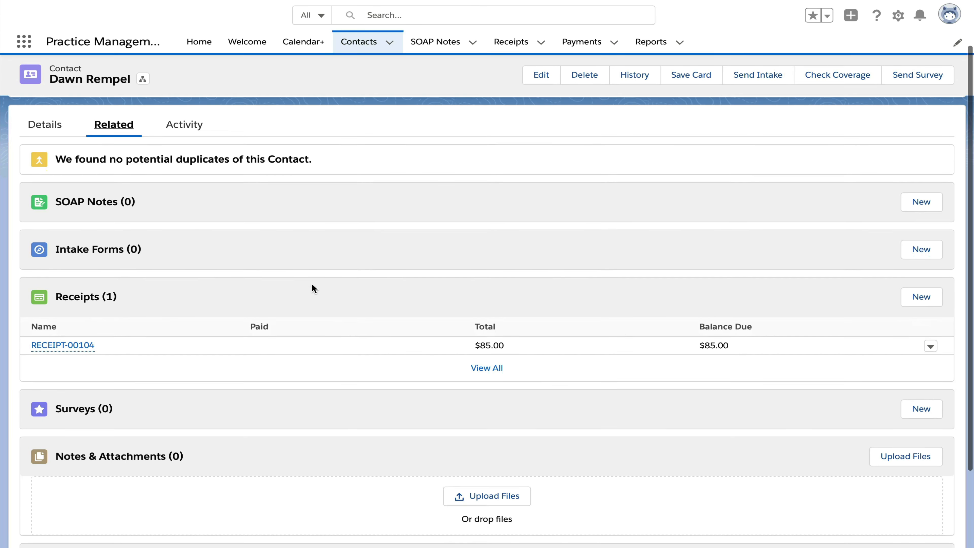
scroll(312, 285, down, 2)
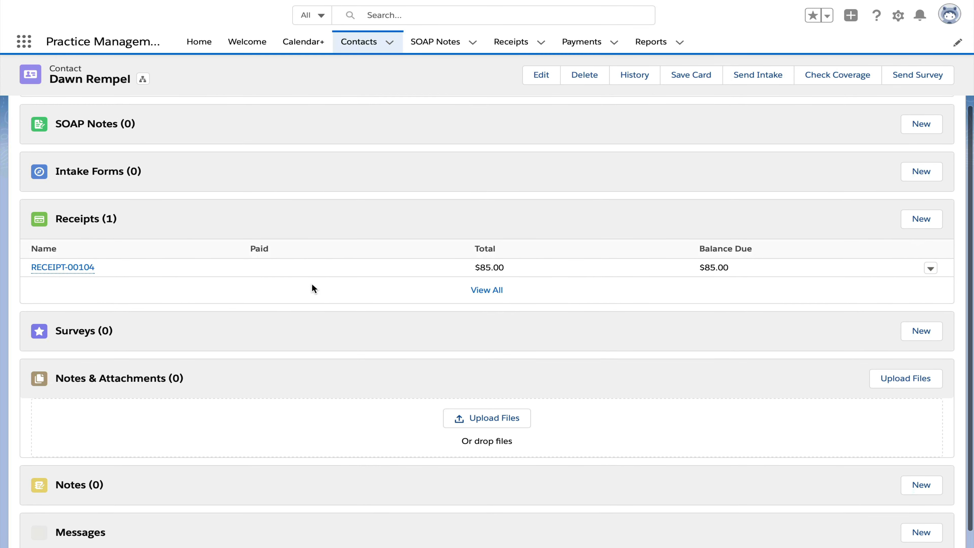
click(917, 221)
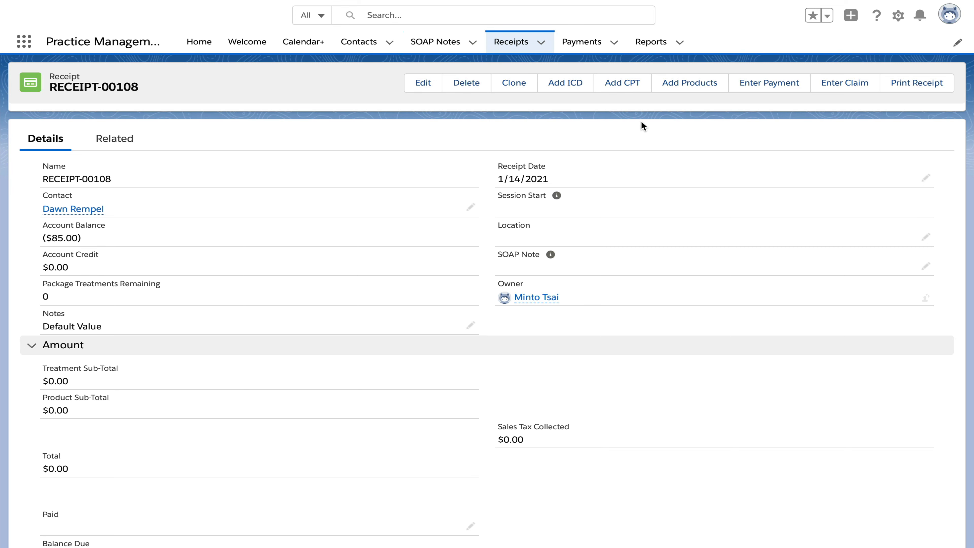
- Add the ICD diagnosis code B46.5 (Mucormycosis, unspecified) to the receipt and save it
click(565, 84)
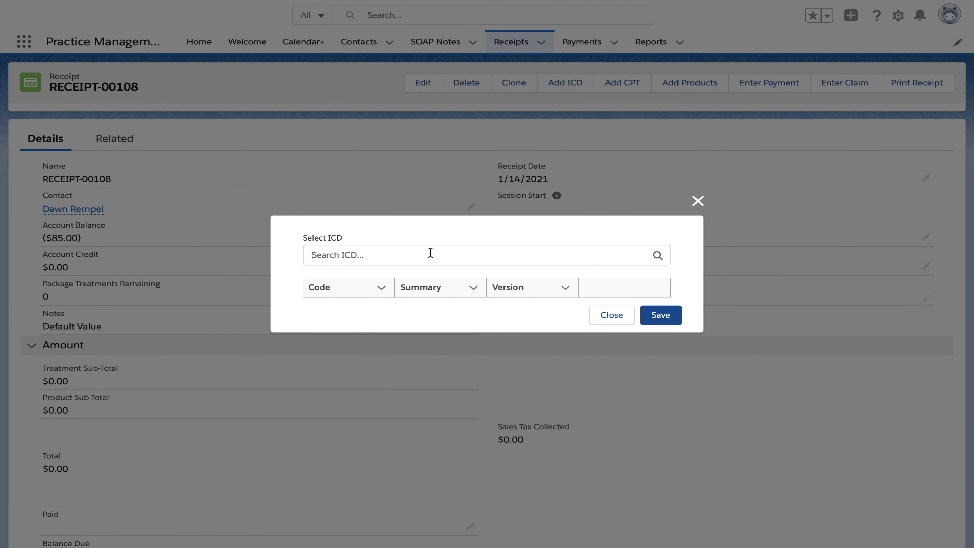
text(B46)
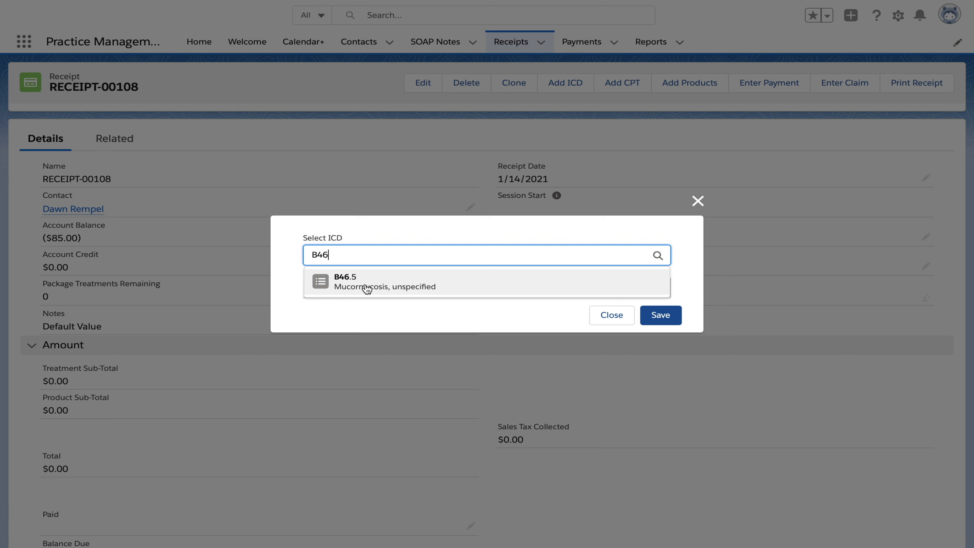
click(365, 286)
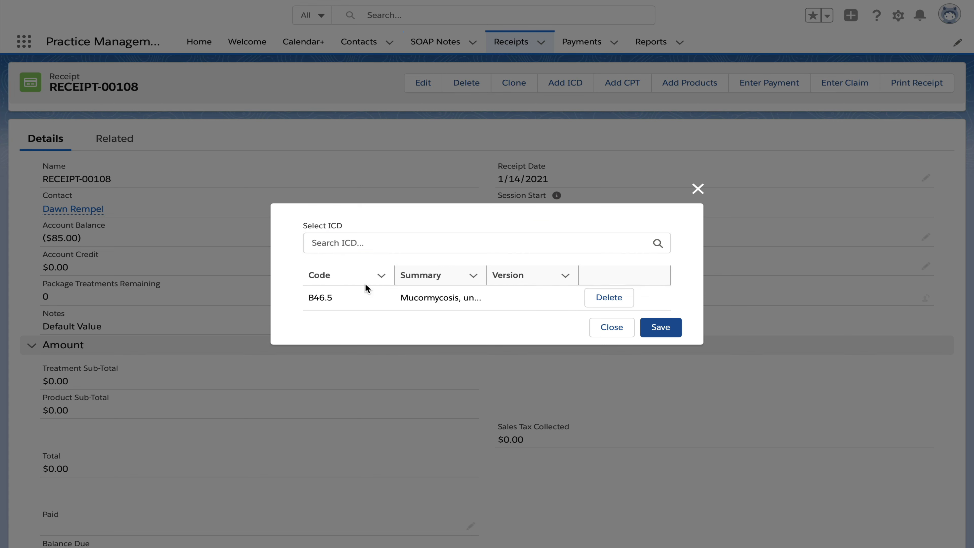
click(662, 331)
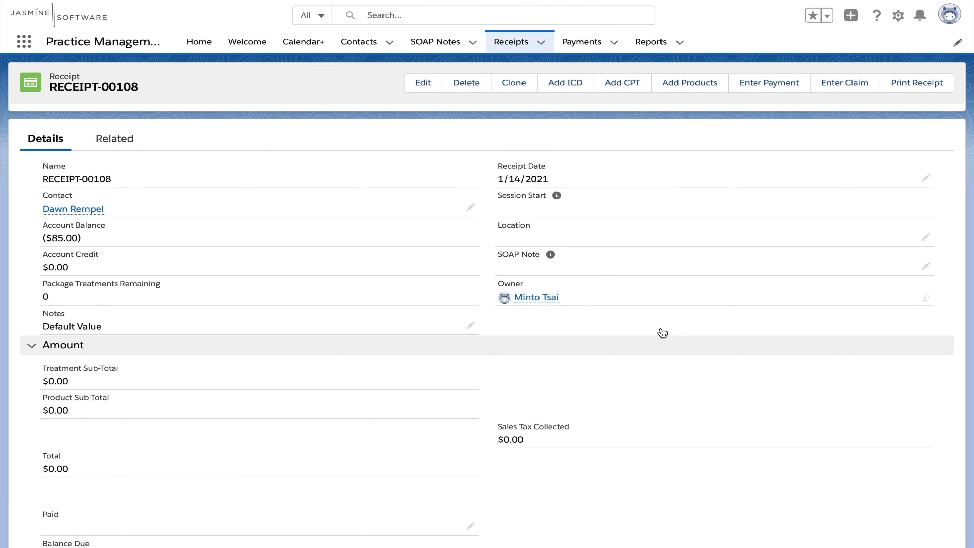
- Add the CPT code 97810 (Acupuncture initial 15 minutes) to the receipt and save it
click(616, 84)
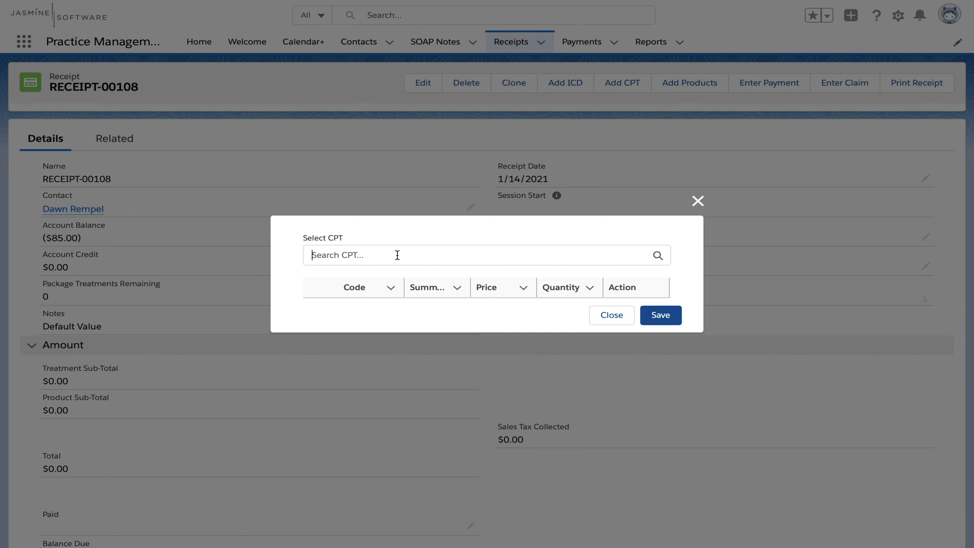
text(978)
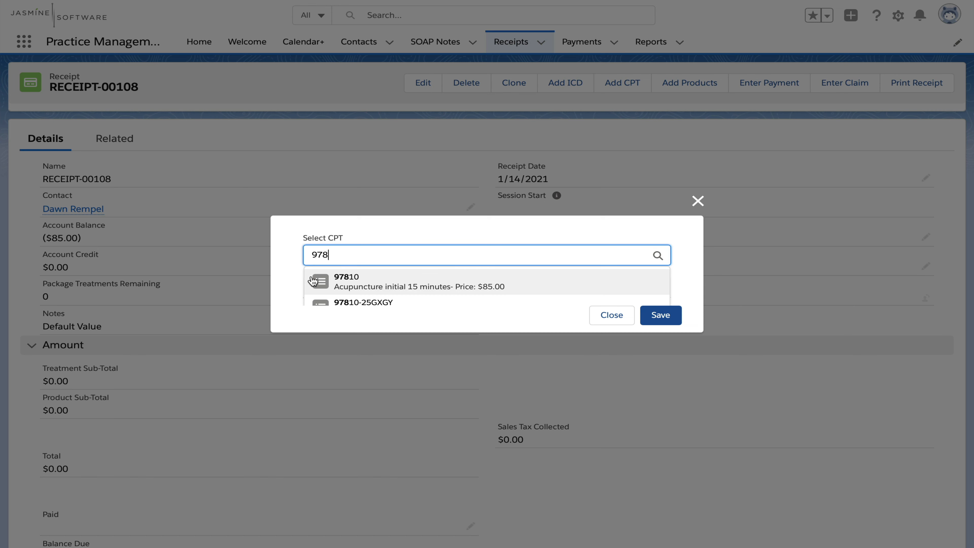
click(380, 288)
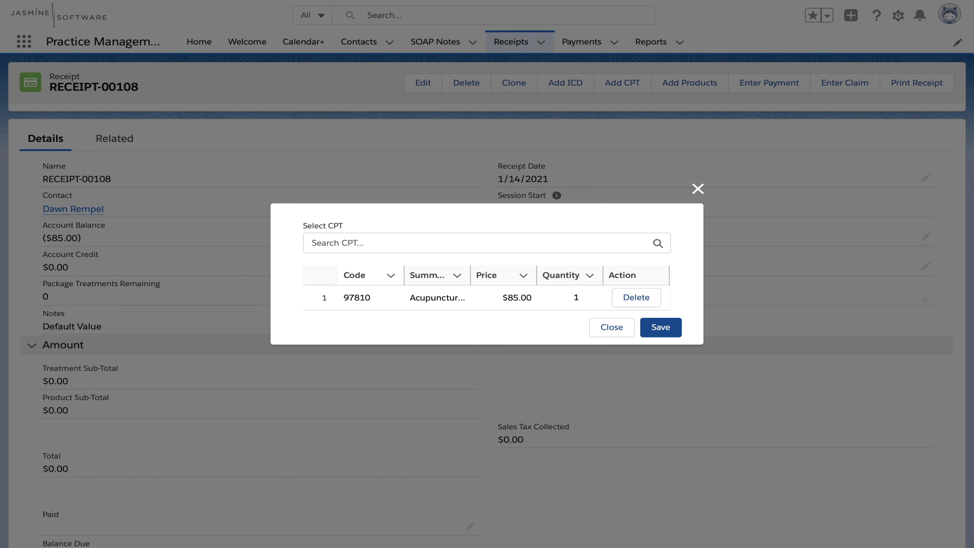
click(661, 328)
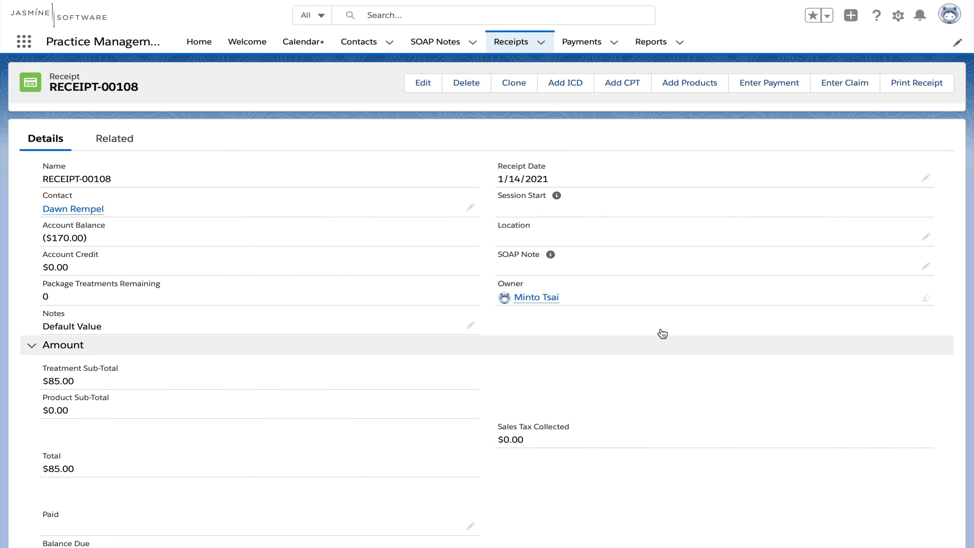
- Check the receipt's amounts and line items, then review and submit its prefilled Health Insurance Claim Form 1500
scroll(662, 334, down, 2)
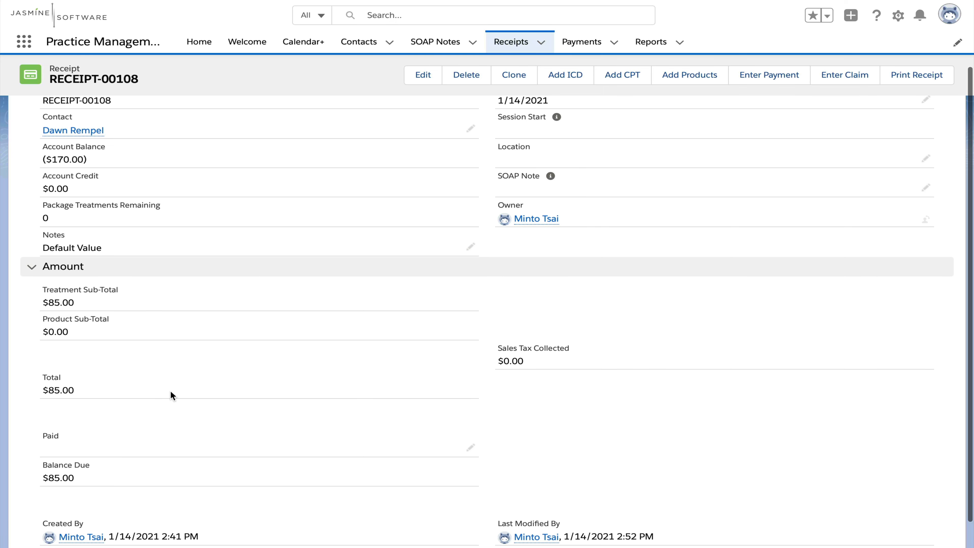
scroll(197, 485, up, 2)
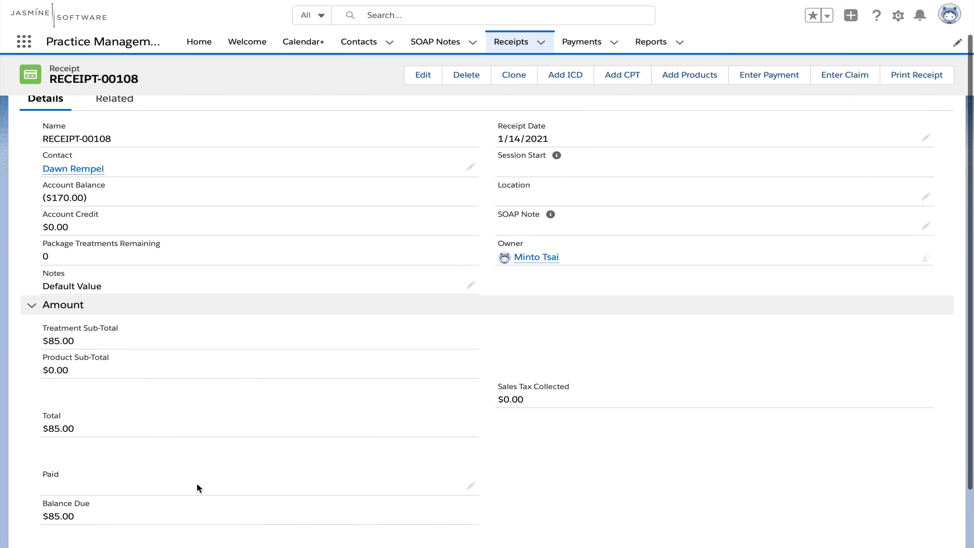
click(114, 138)
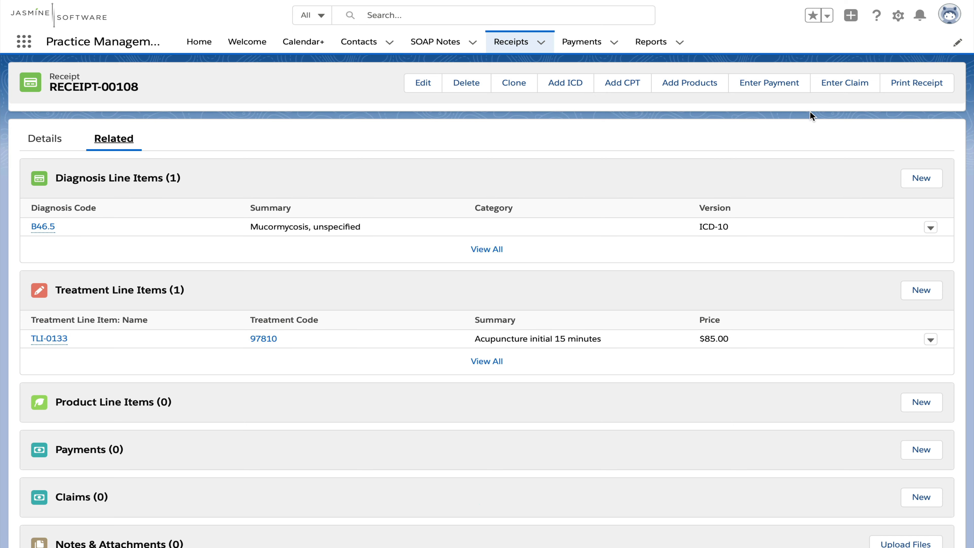
click(842, 87)
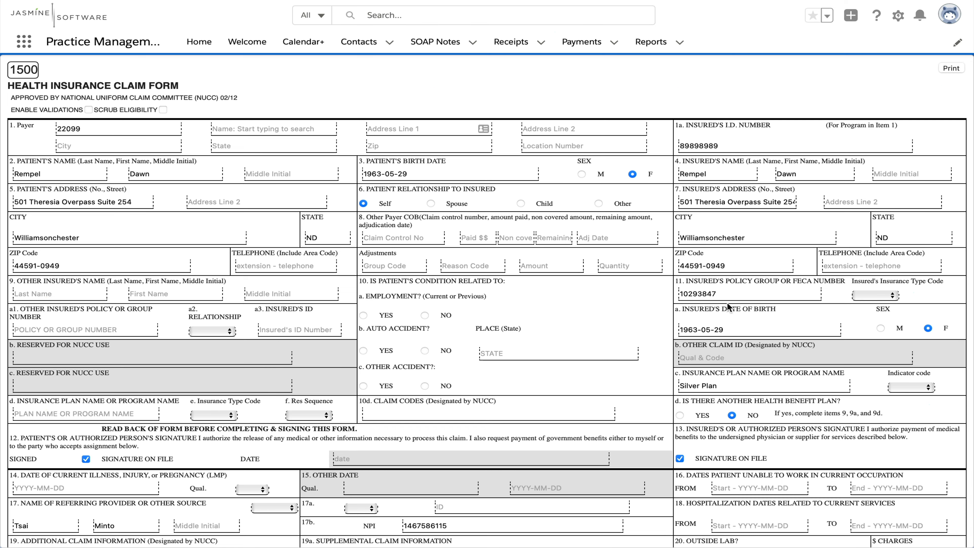
scroll(728, 307, down, 3)
scroll(728, 306, down, 8)
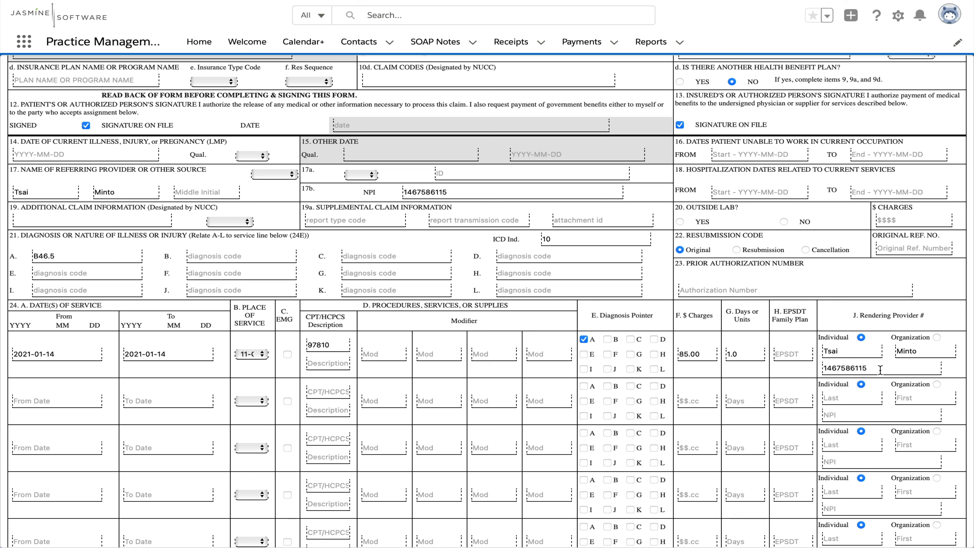
scroll(880, 369, down, 5)
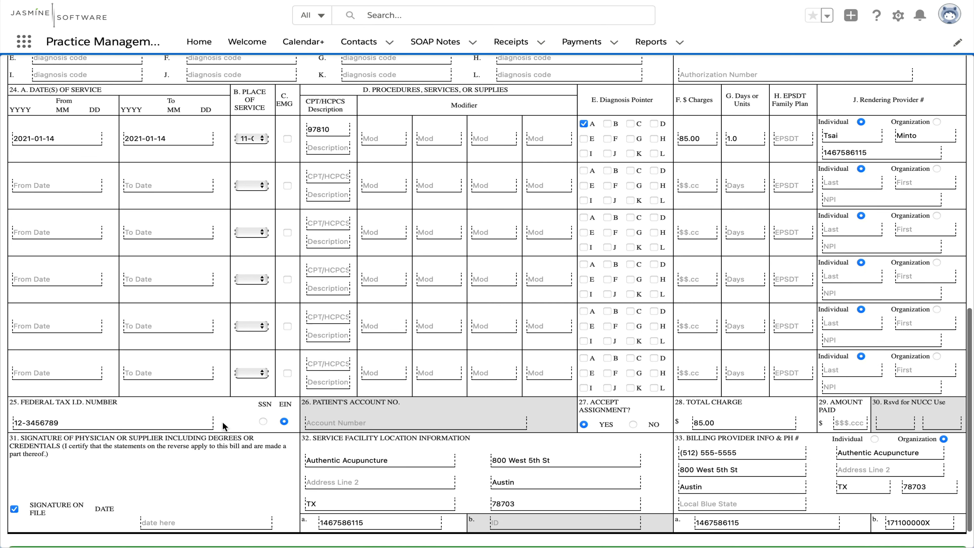
scroll(222, 421, down, 2)
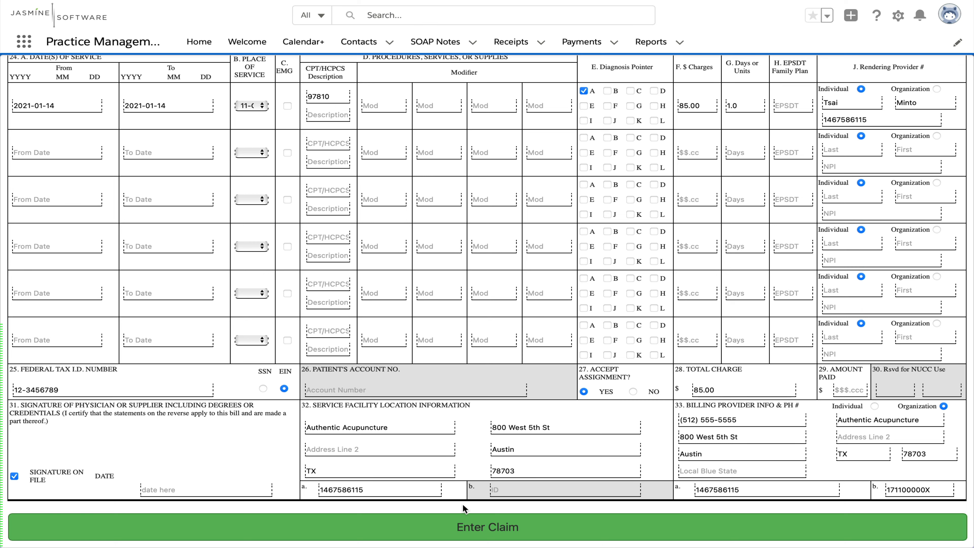
scroll(463, 509, down, 1)
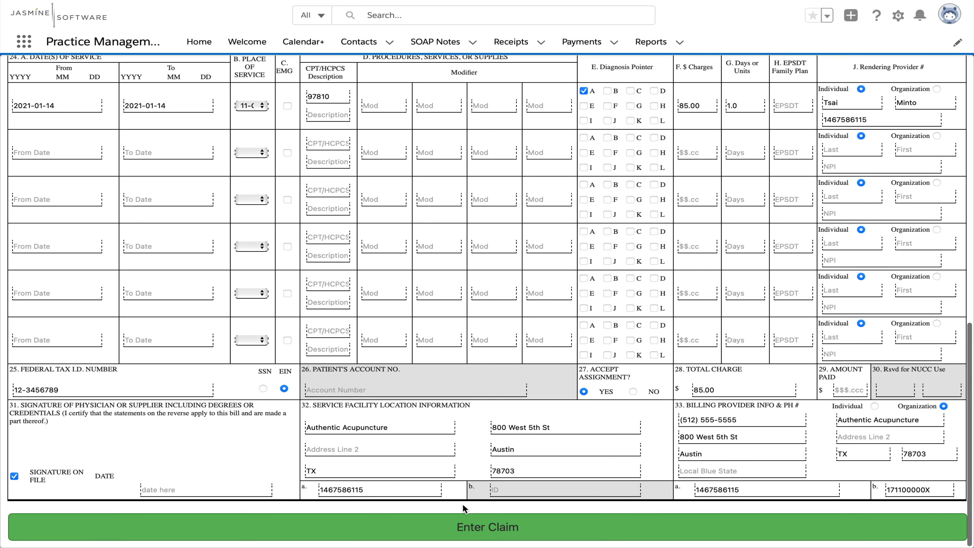
click(476, 528)
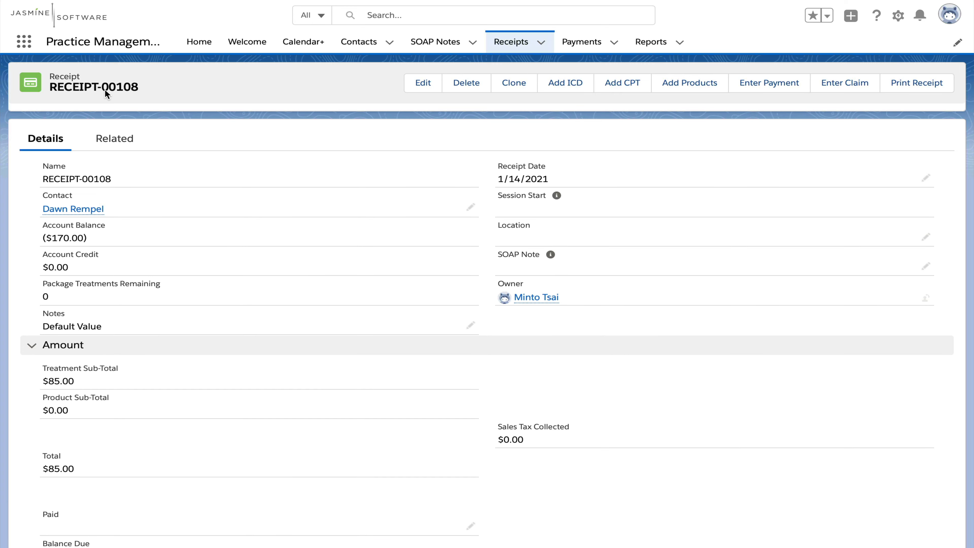
- Open the claim linked to the receipt and request its current claim status
click(112, 137)
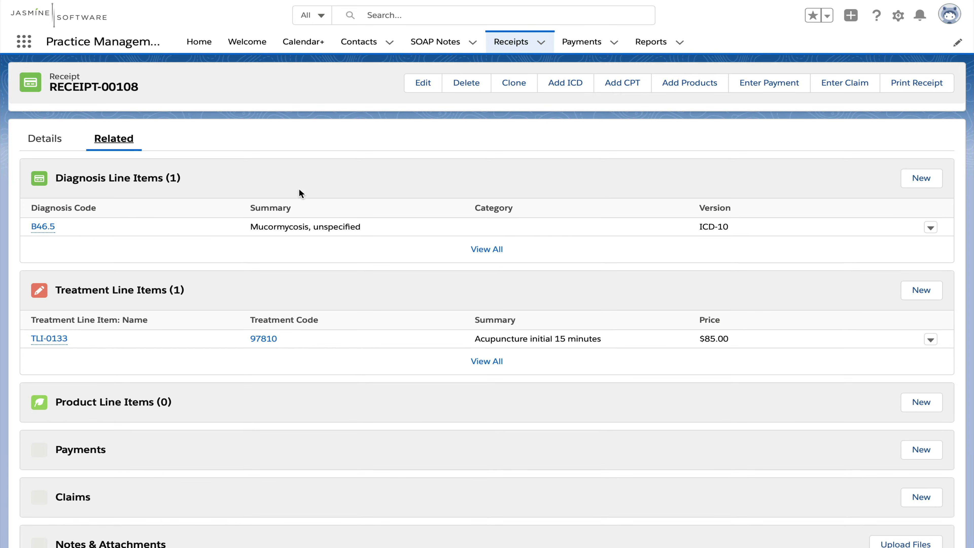
scroll(305, 191, down, 2)
scroll(304, 191, down, 5)
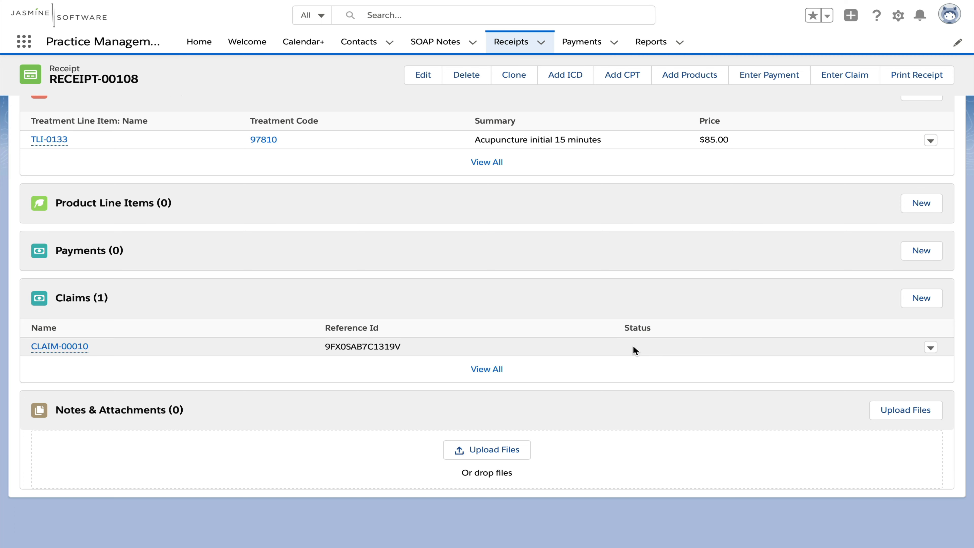
click(57, 350)
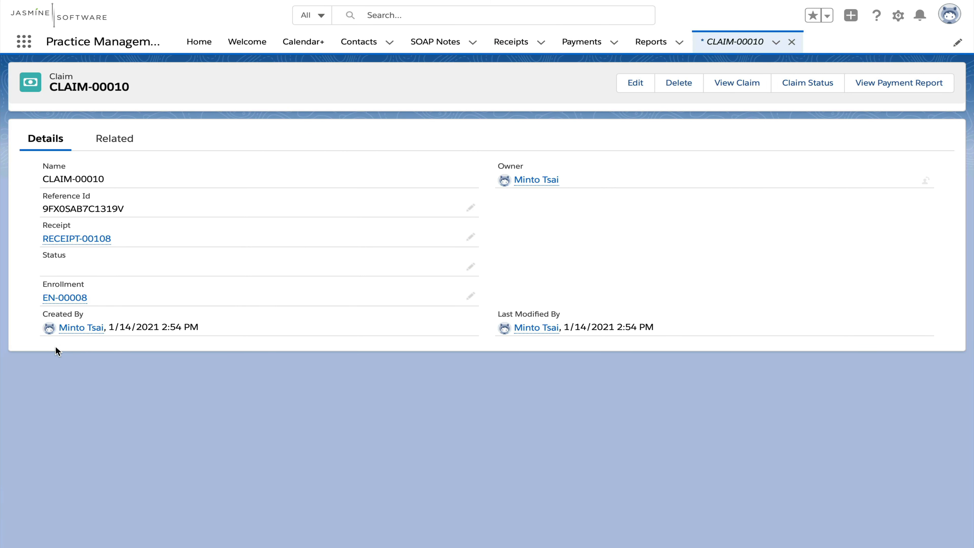
click(810, 87)
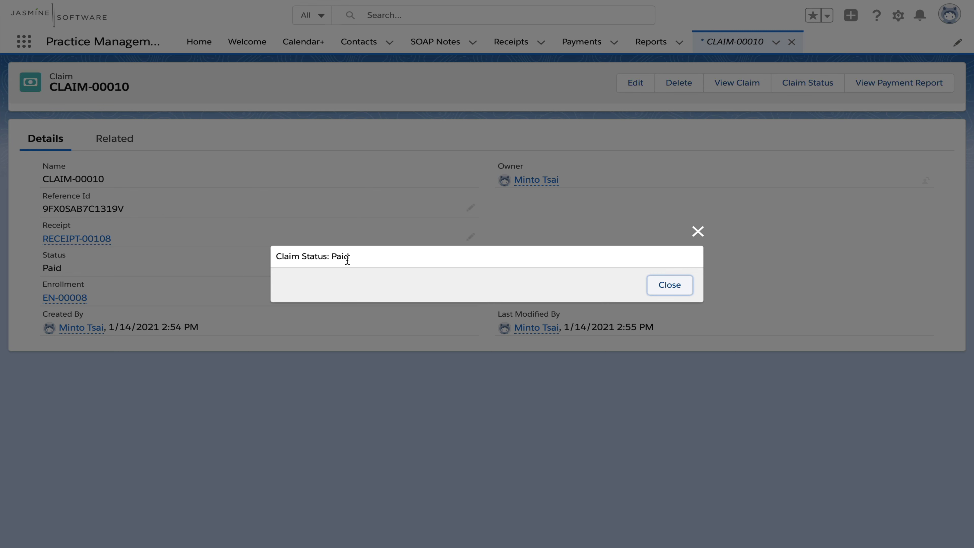
click(664, 286)
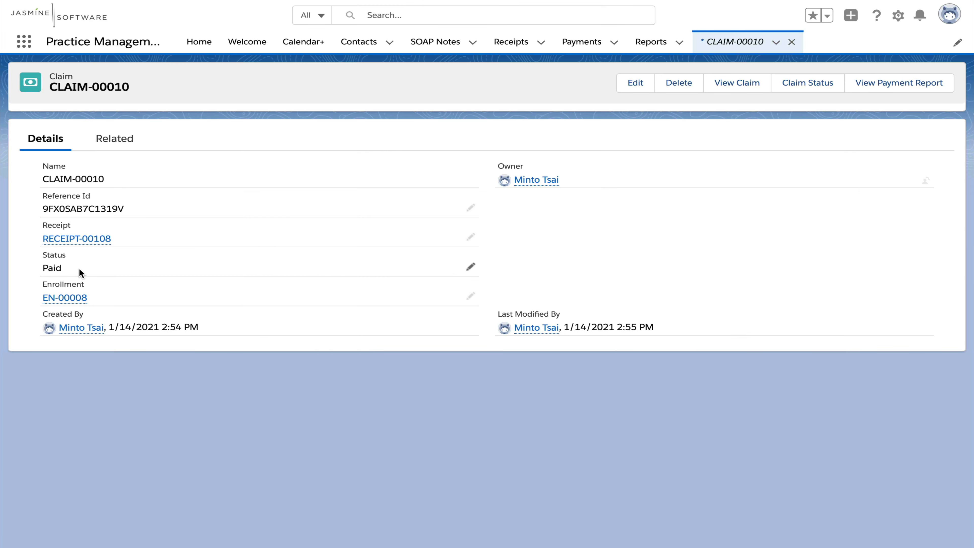
- Return to the receipt linked to the claim and check the claim's status among its related records
click(74, 238)
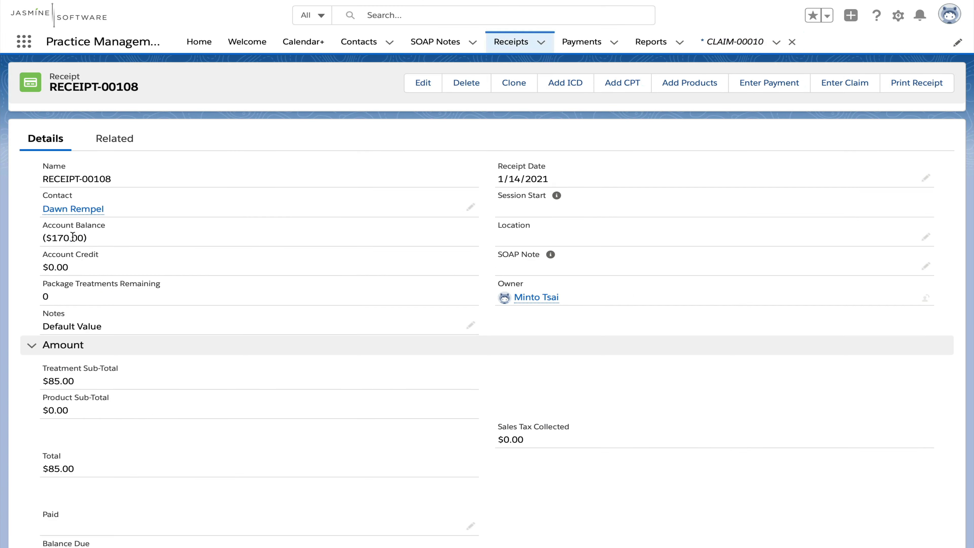
click(112, 143)
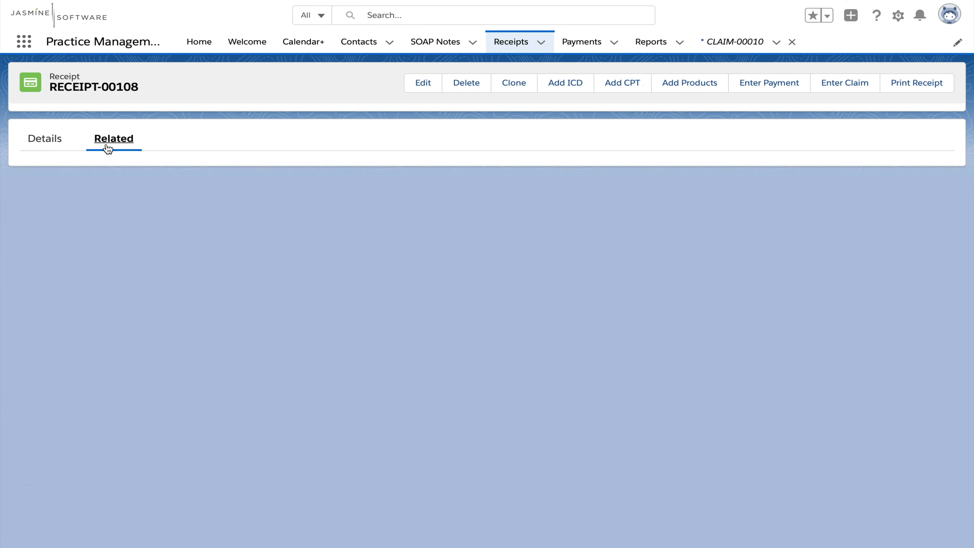
scroll(263, 317, down, 5)
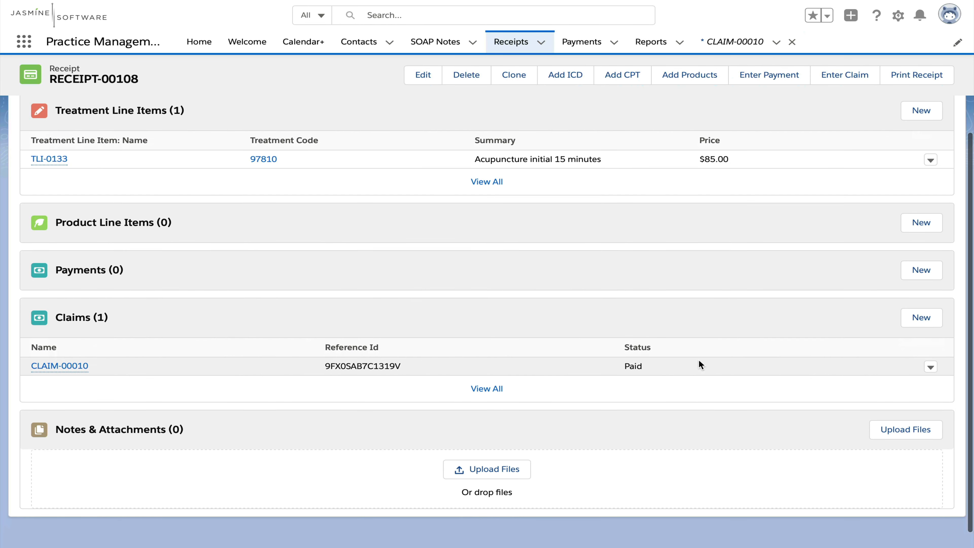